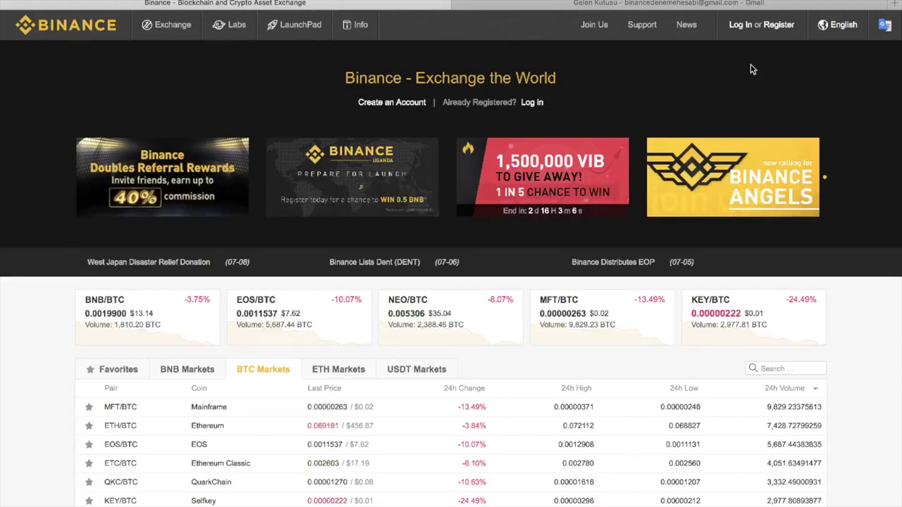
- Start a registration and enter the Gmail address, a password and its confirmation
click(778, 26)
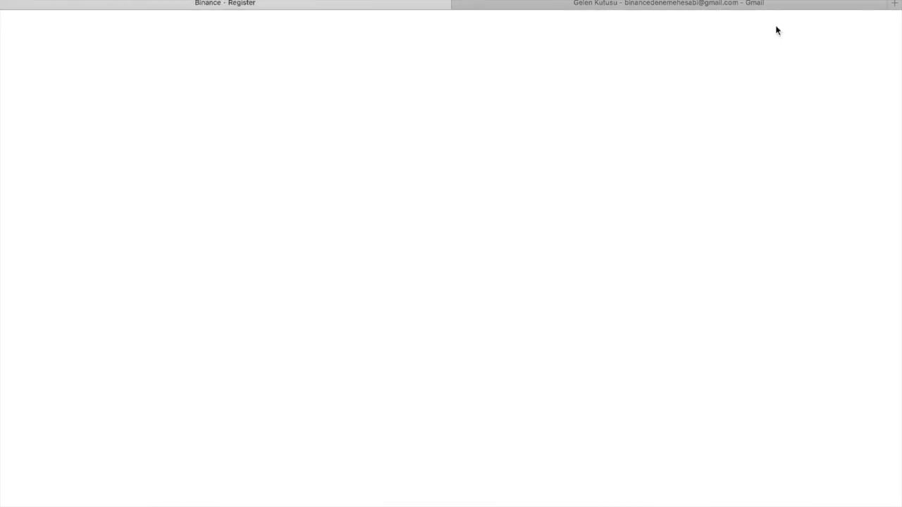
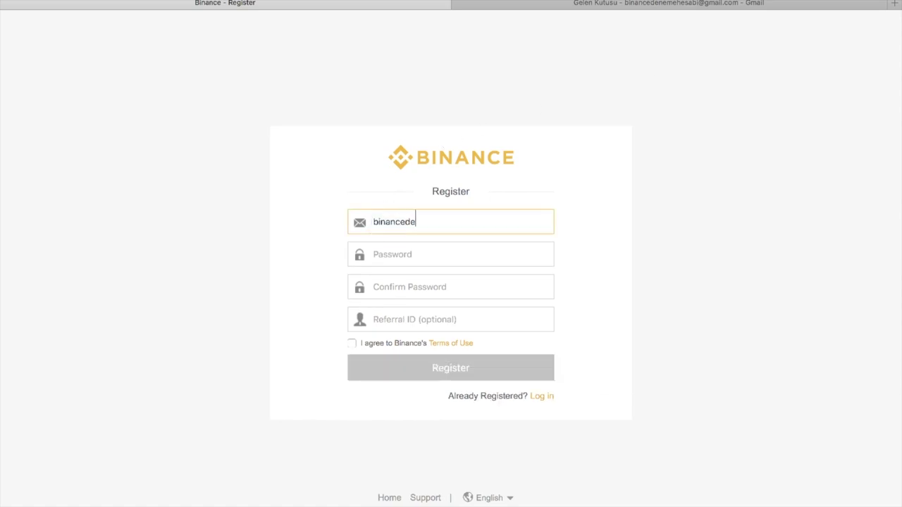
click(423, 254)
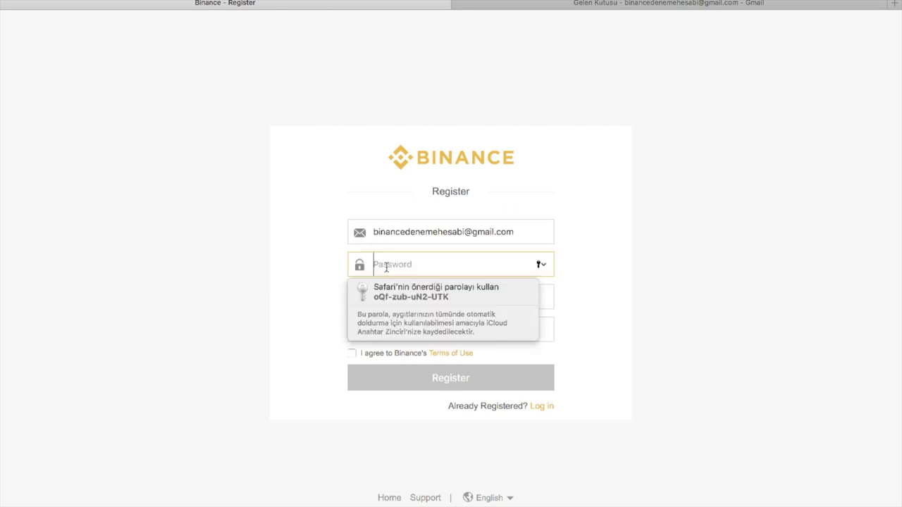
text(••••••••••••)
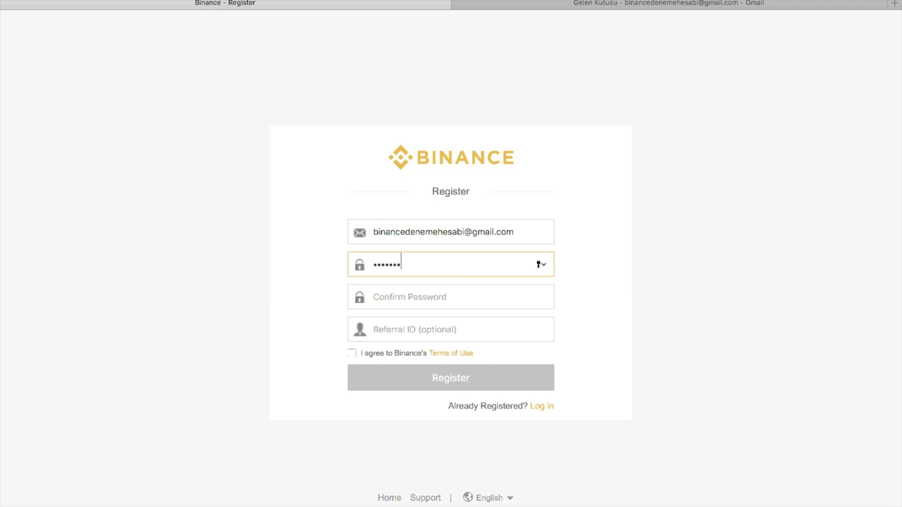
key(Tab)
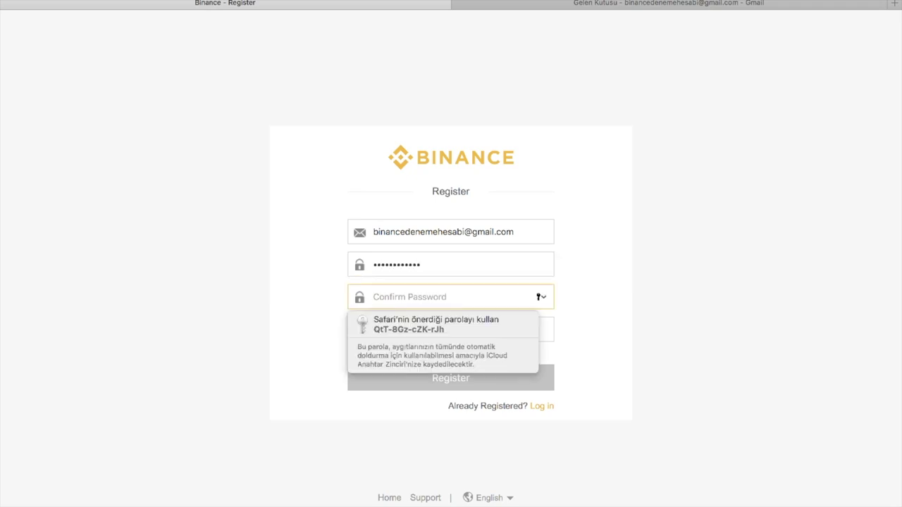
text(•••••••••)
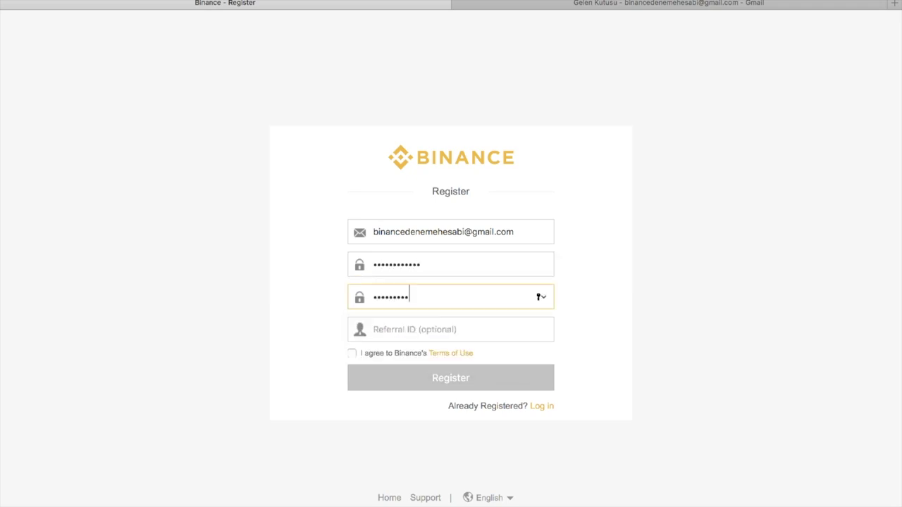
text(••)
key(Tab)
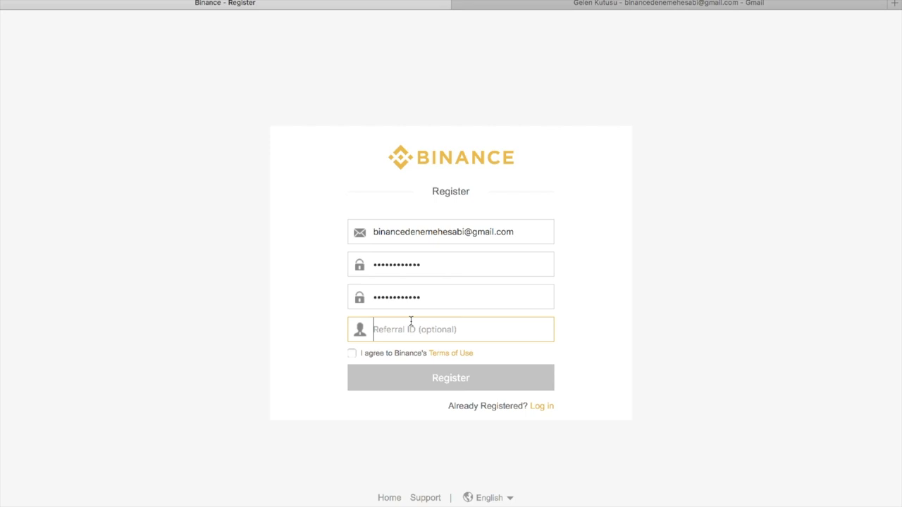
- Accept the Terms of Use, submit the form, solve the slider puzzle, and decline saving the password
click(352, 354)
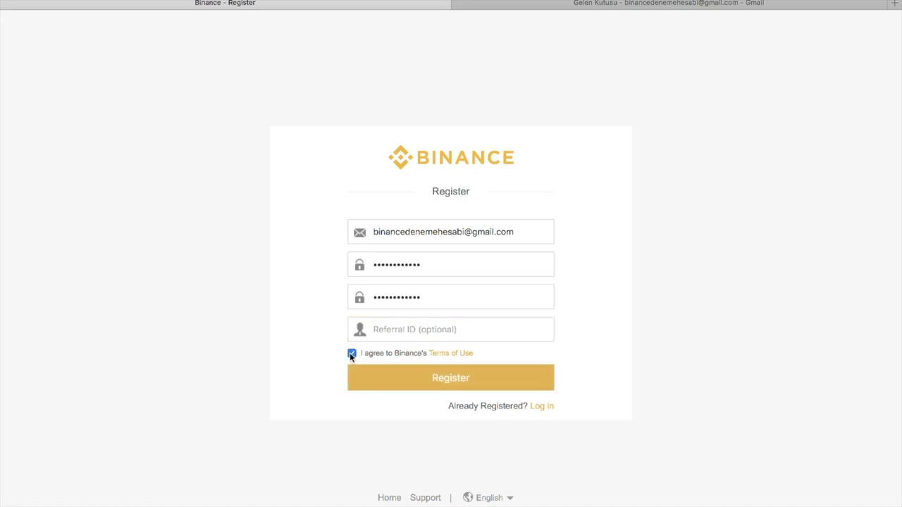
click(418, 379)
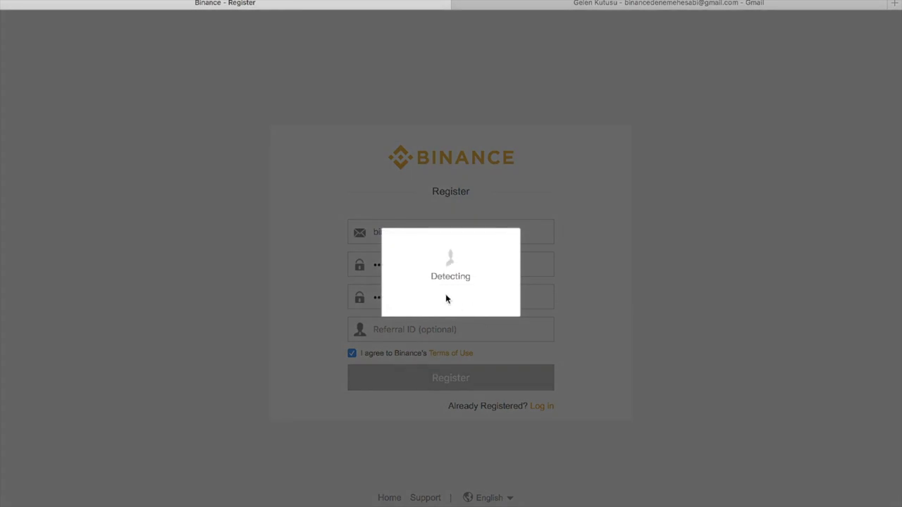
drag(396, 315, 458, 313)
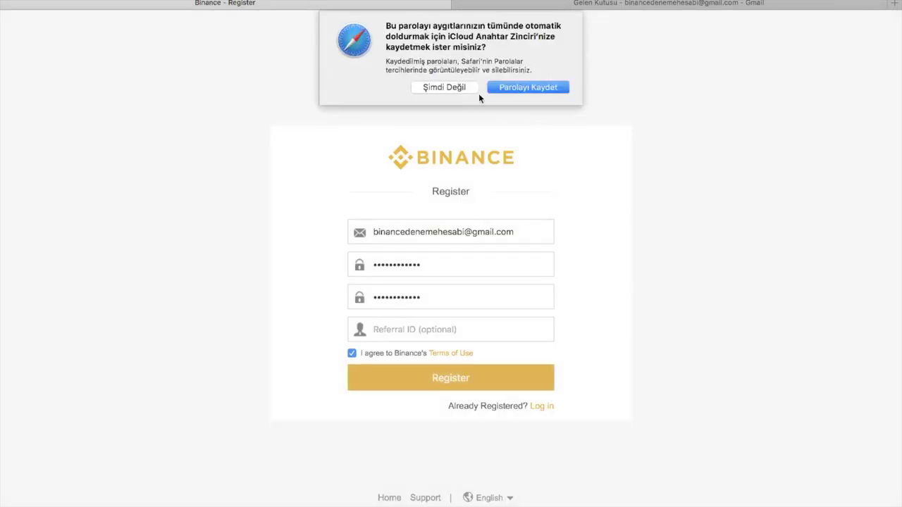
click(443, 87)
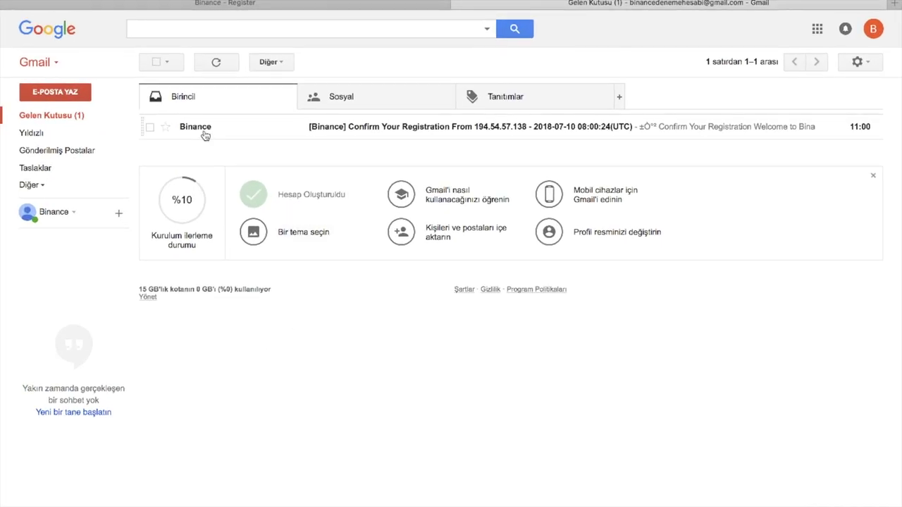
- Open Binance's Confirm Your Registration email and use its Verify Email button to activate the account
click(203, 134)
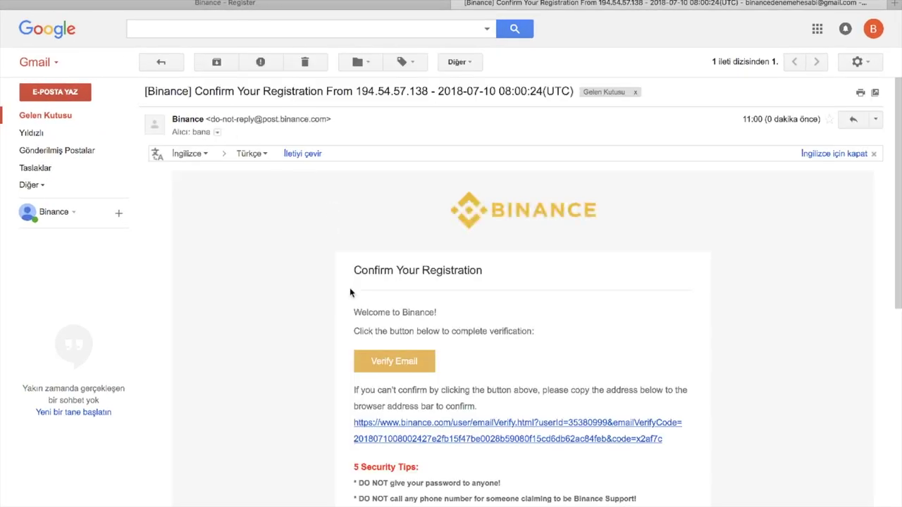
scroll(352, 289, down, 2)
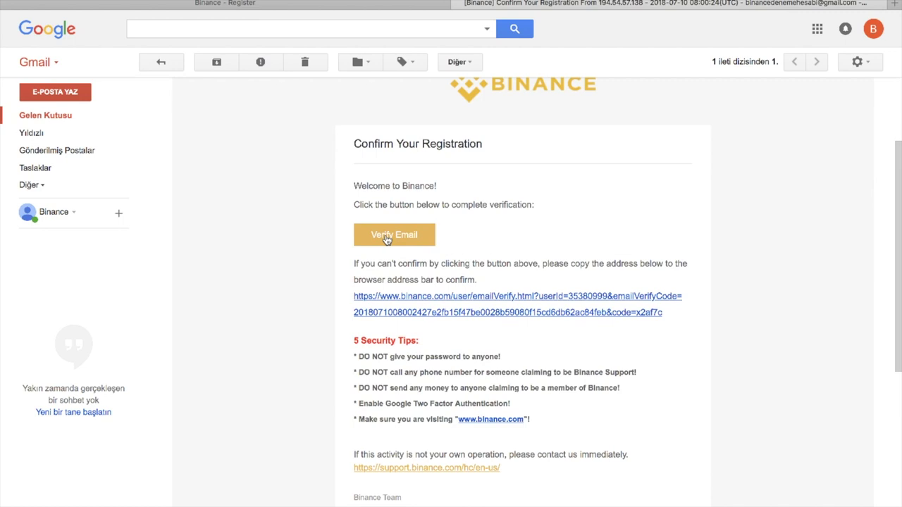
click(387, 241)
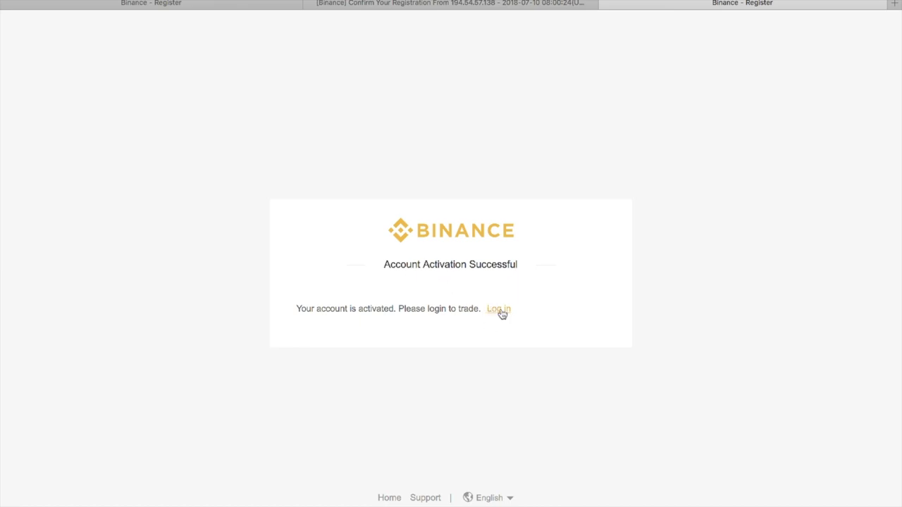
- Log in with the saved credentials and solve the slider captcha
click(500, 311)
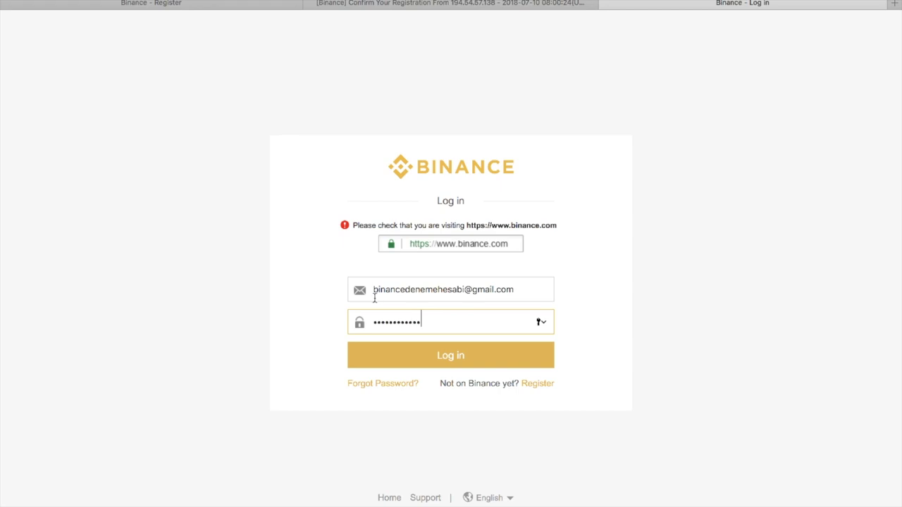
click(439, 358)
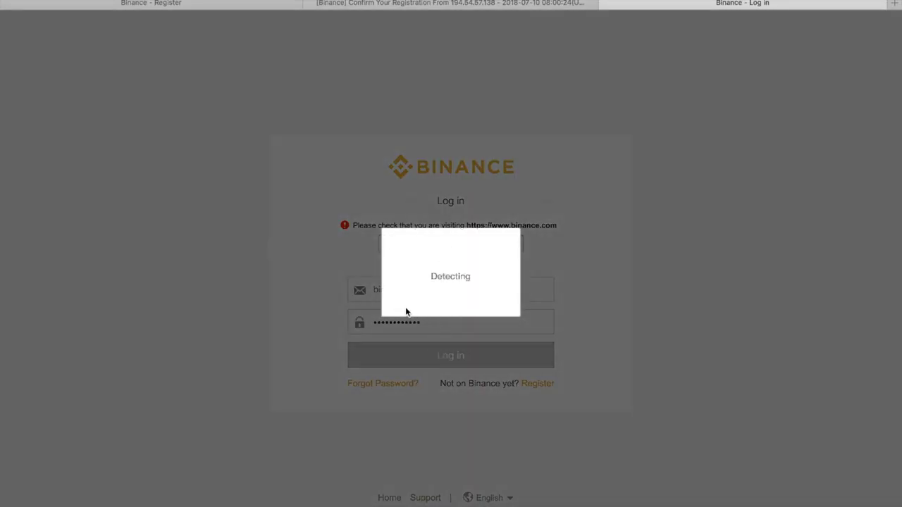
drag(392, 310, 485, 312)
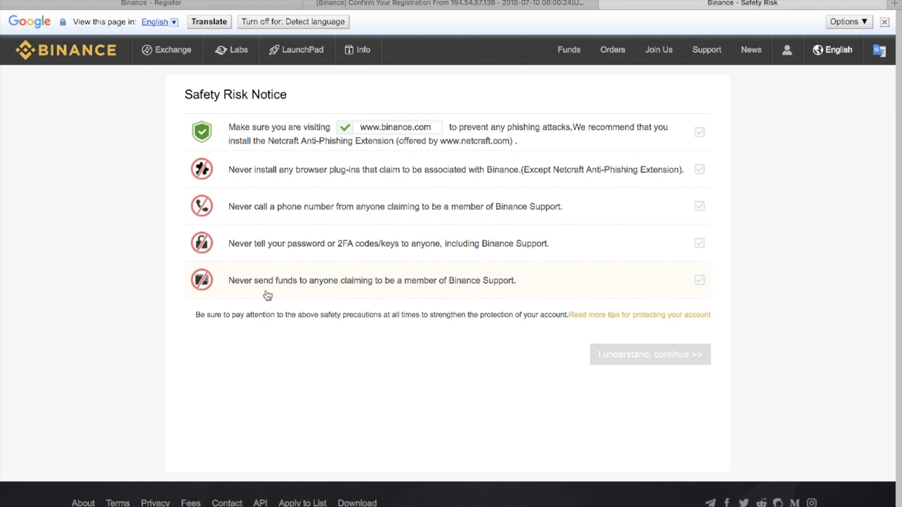
- Tick all five Safety Risk Notice checkboxes and choose 'I understand, continue >>'
click(700, 281)
click(700, 245)
click(700, 207)
click(699, 169)
click(699, 134)
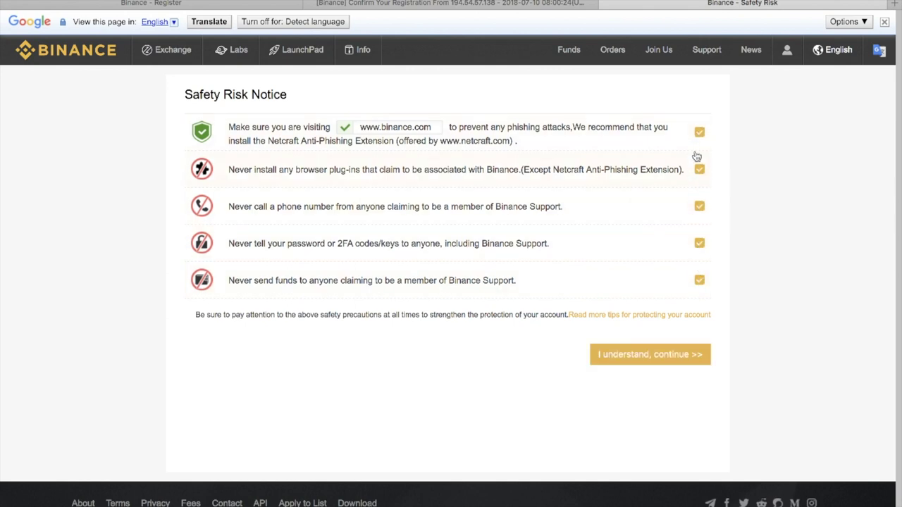
click(623, 361)
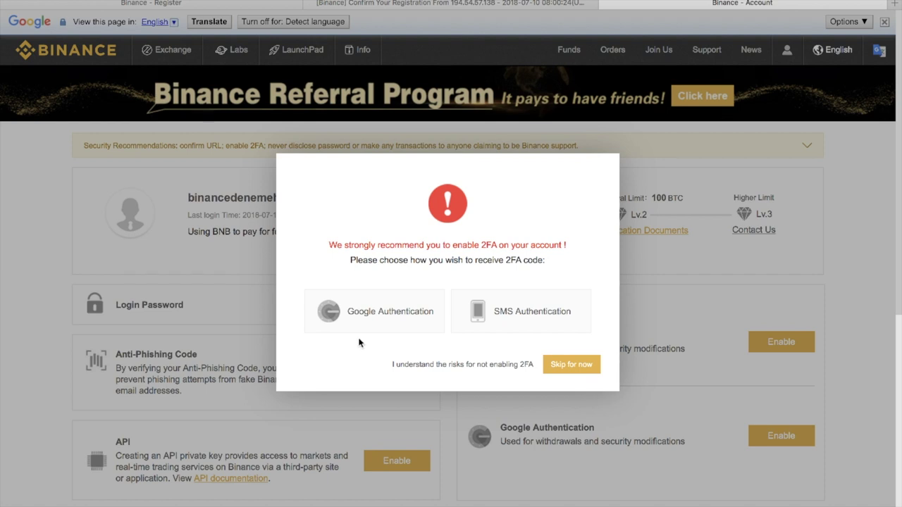
- Choose Google Authentication for 2FA and skip past the Download App step
click(381, 321)
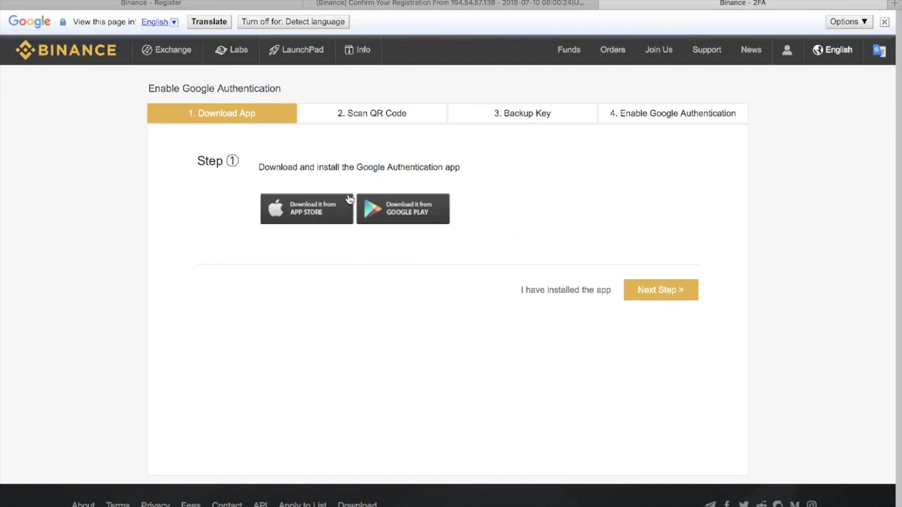
click(677, 296)
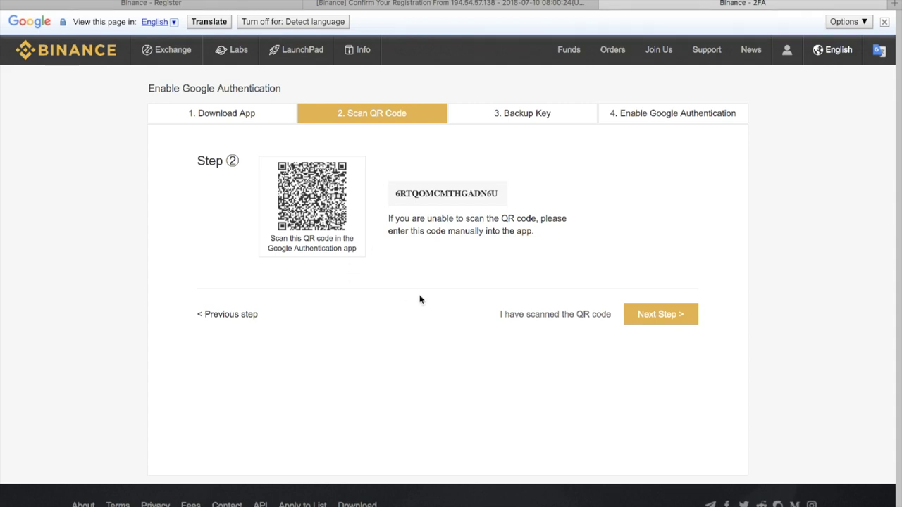
- Advance past the Scan QR Code and Backup Key steps and focus the Login Password field
click(647, 315)
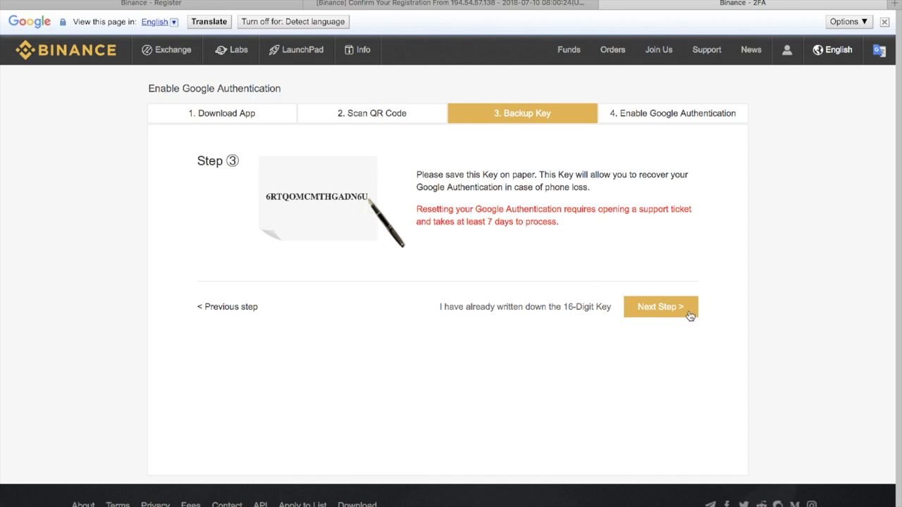
click(660, 308)
click(402, 167)
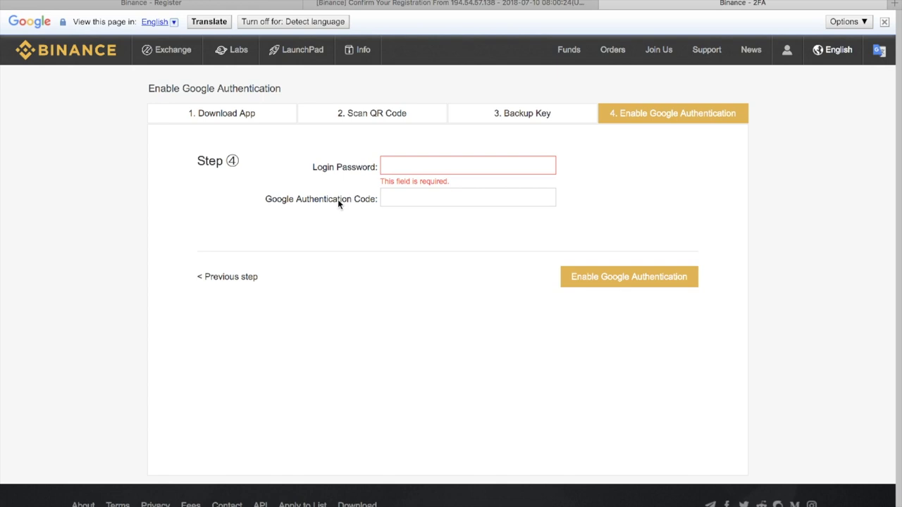